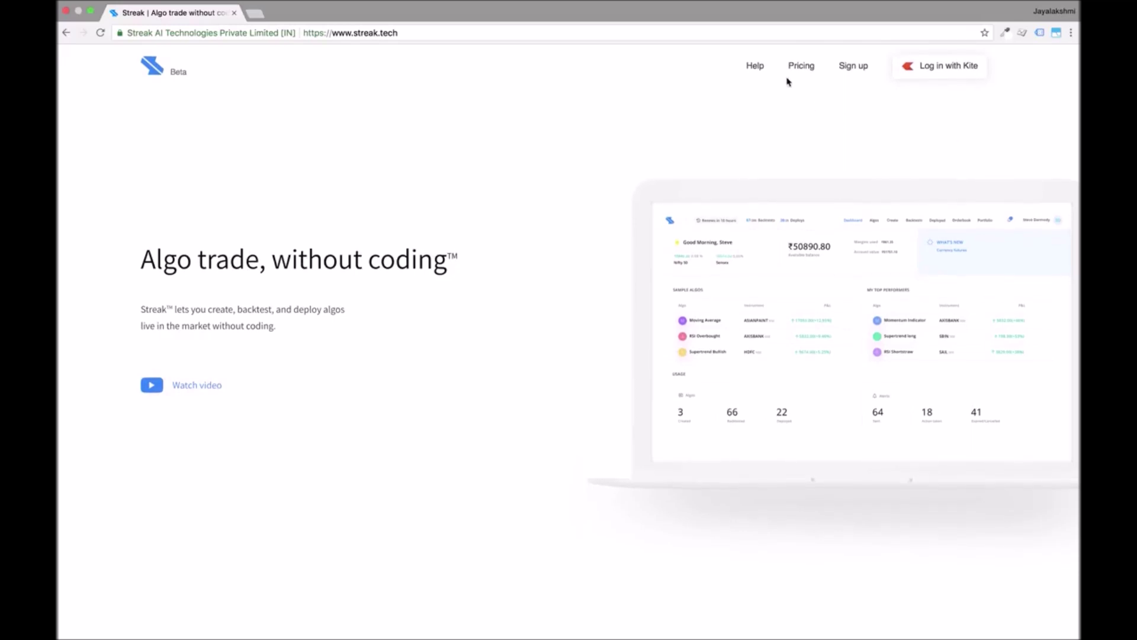
- Review the Streak subscription plans and their prices on the Pricing page
left_click(806, 69)
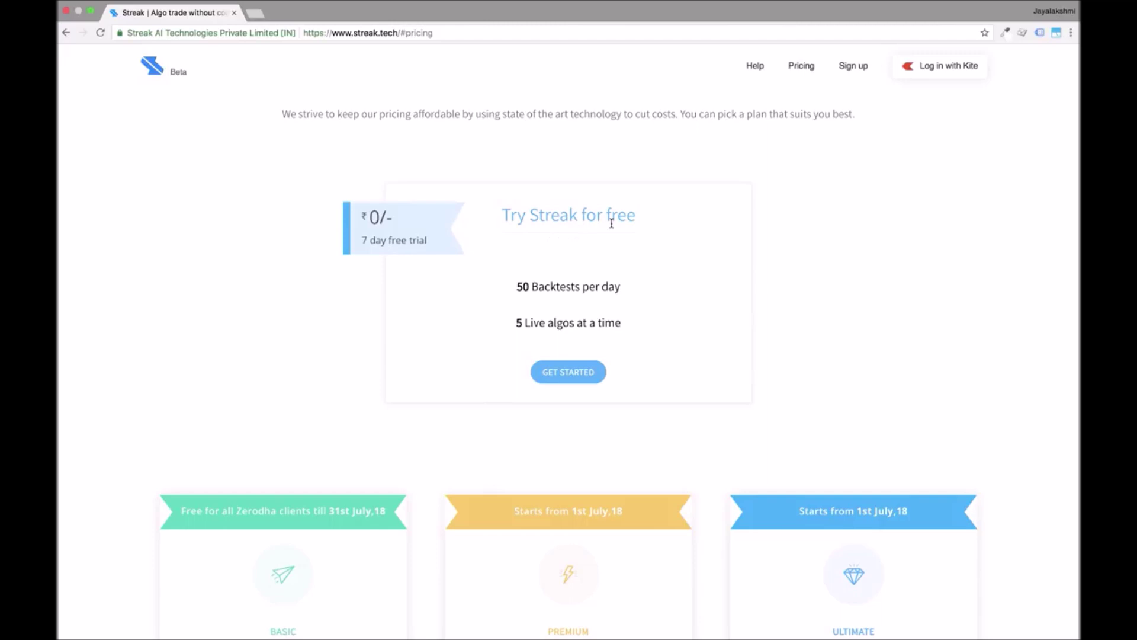
scroll(645, 287, "up", 1)
scroll(645, 287, "down", 4)
scroll(645, 287, "down", 4)
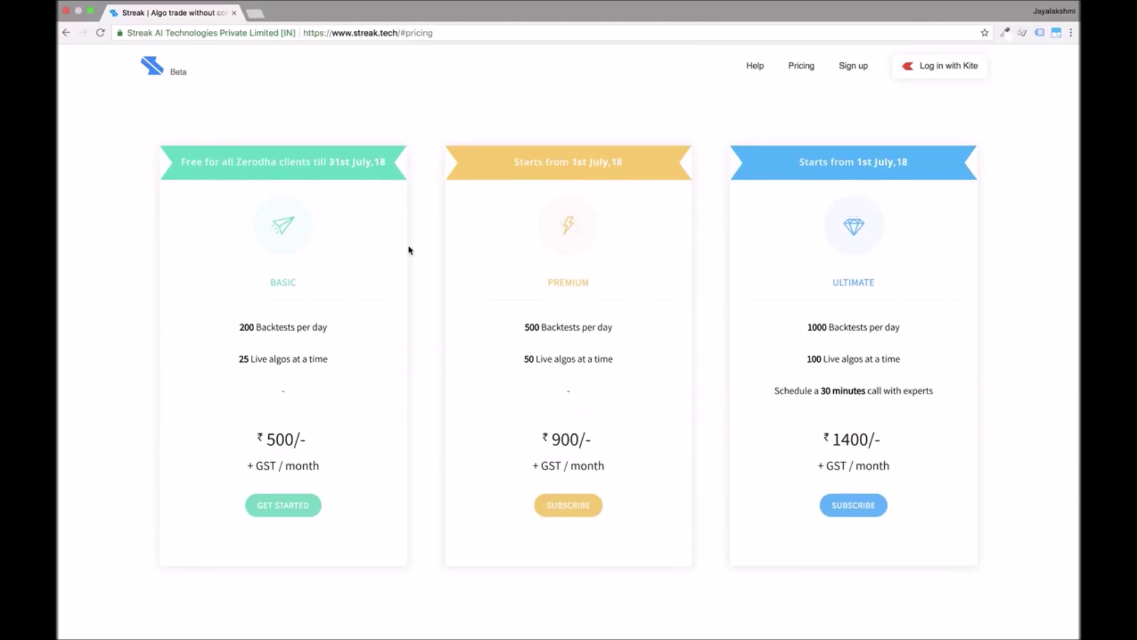
scroll(409, 247, "down", 6)
scroll(409, 249, "down", 4)
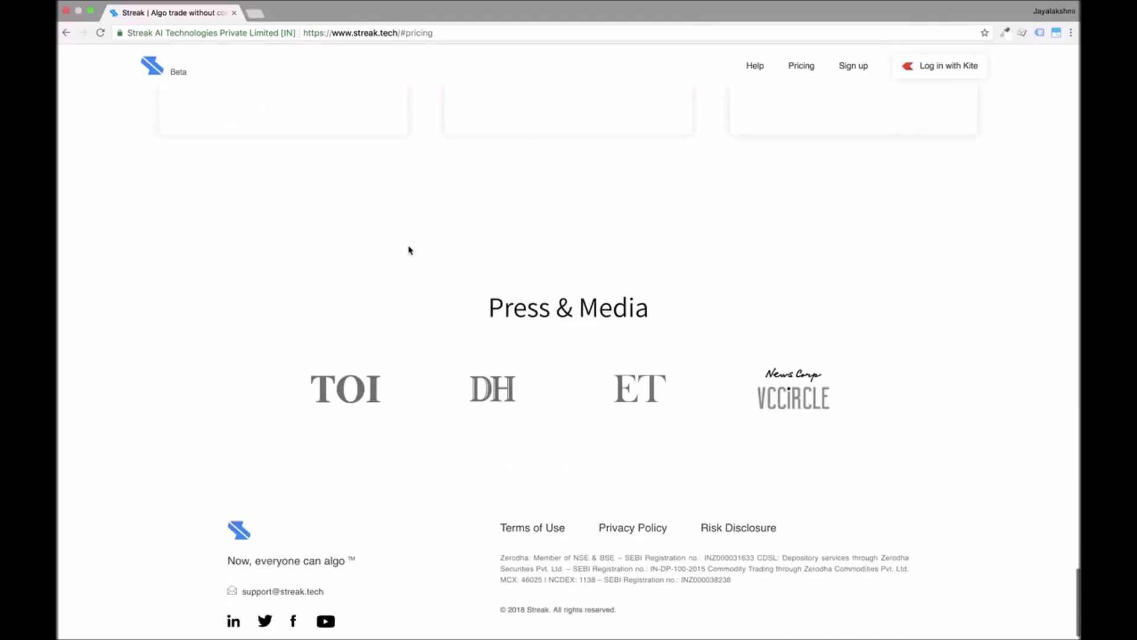
scroll(409, 249, "up", 8)
scroll(408, 250, "up", 8)
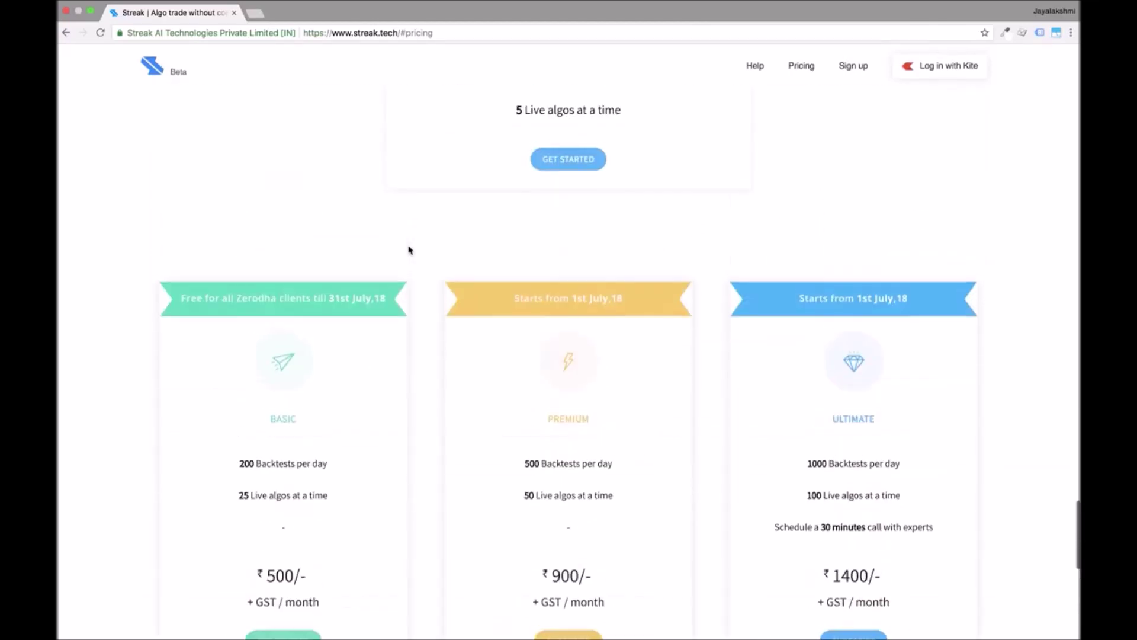
scroll(409, 249, "up", 15)
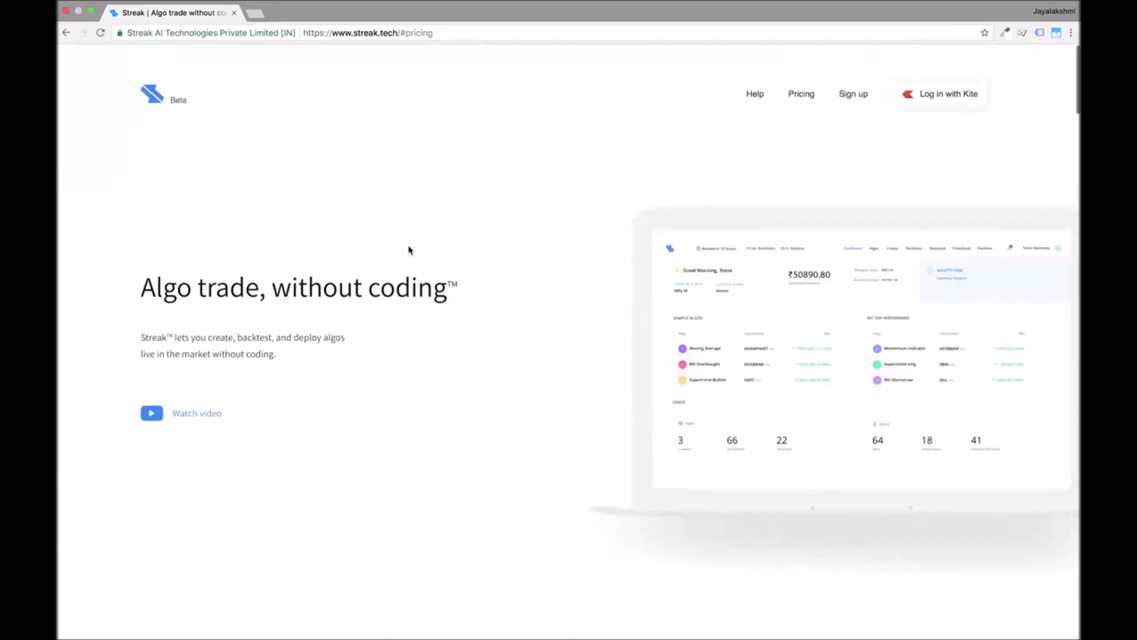
- Log in with Kite using the account password and security answers, also signing in to Kite Web
left_click(945, 67)
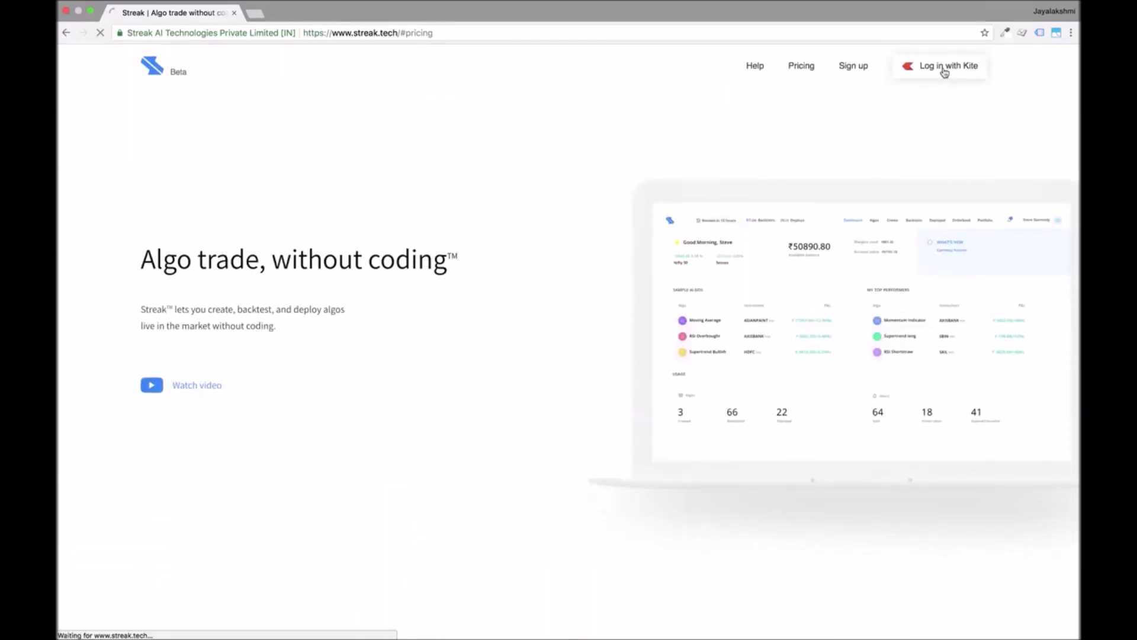
type("•••••••")
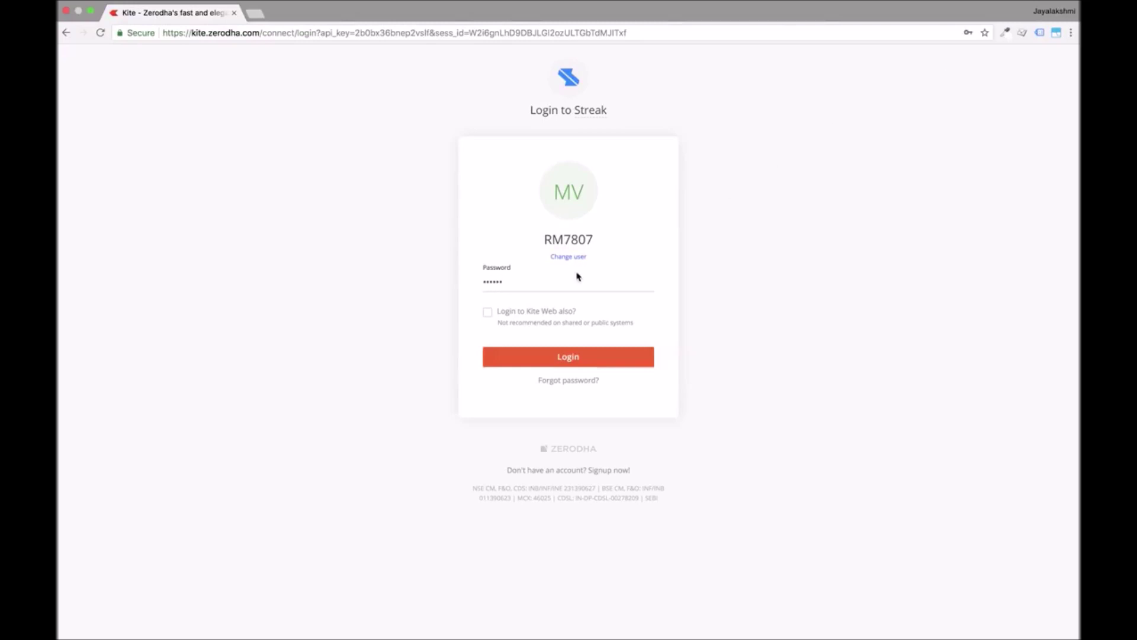
left_click(488, 312)
left_click(523, 354)
type("•")
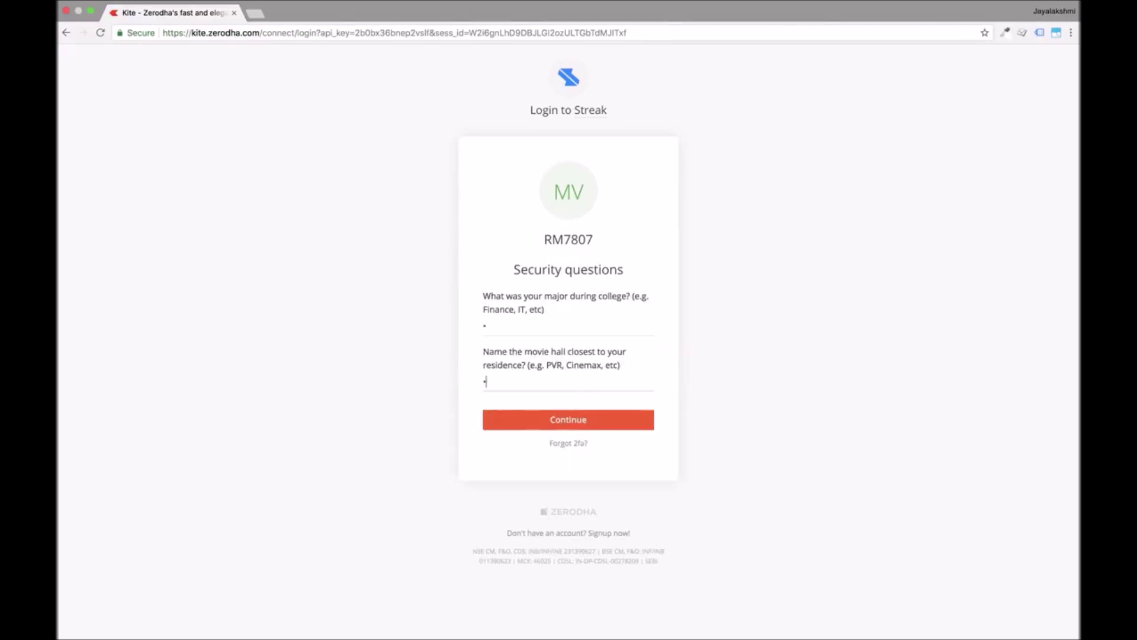
type("•")
key("Return")
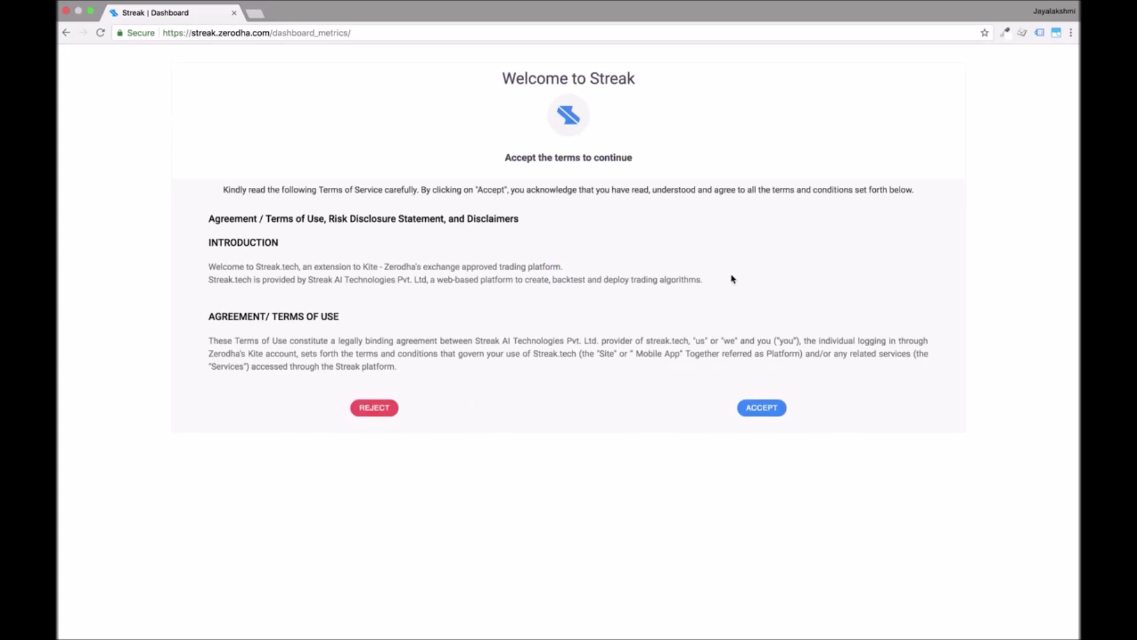
- Read through the Welcome to Streak terms of use and accept them
scroll(733, 279, "down", 10)
scroll(733, 279, "down", 15)
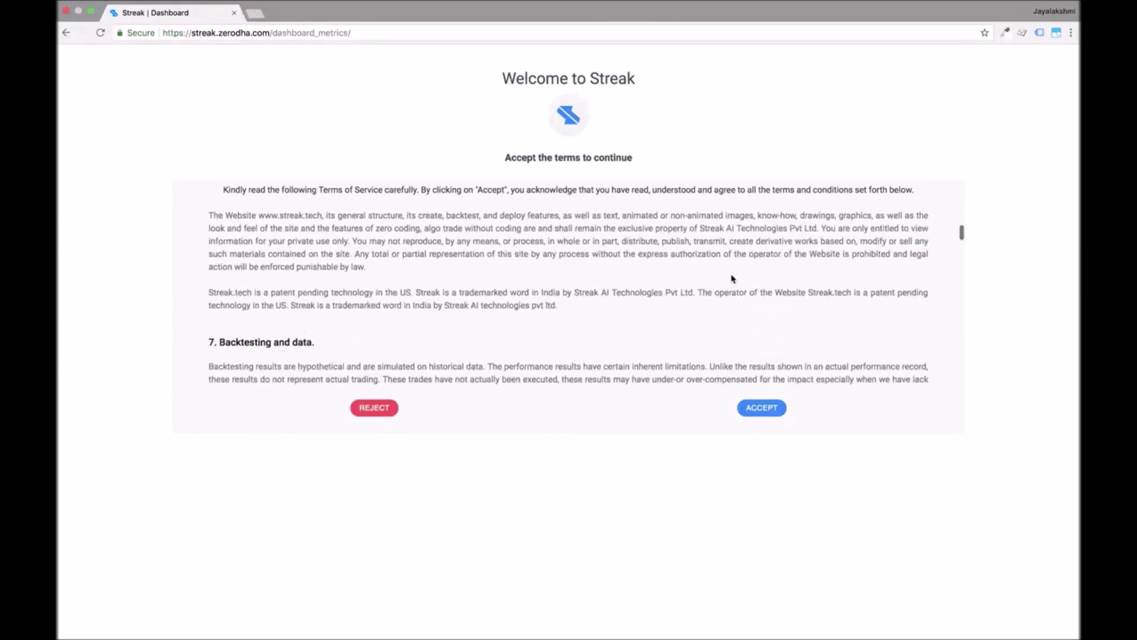
scroll(732, 279, "down", 2)
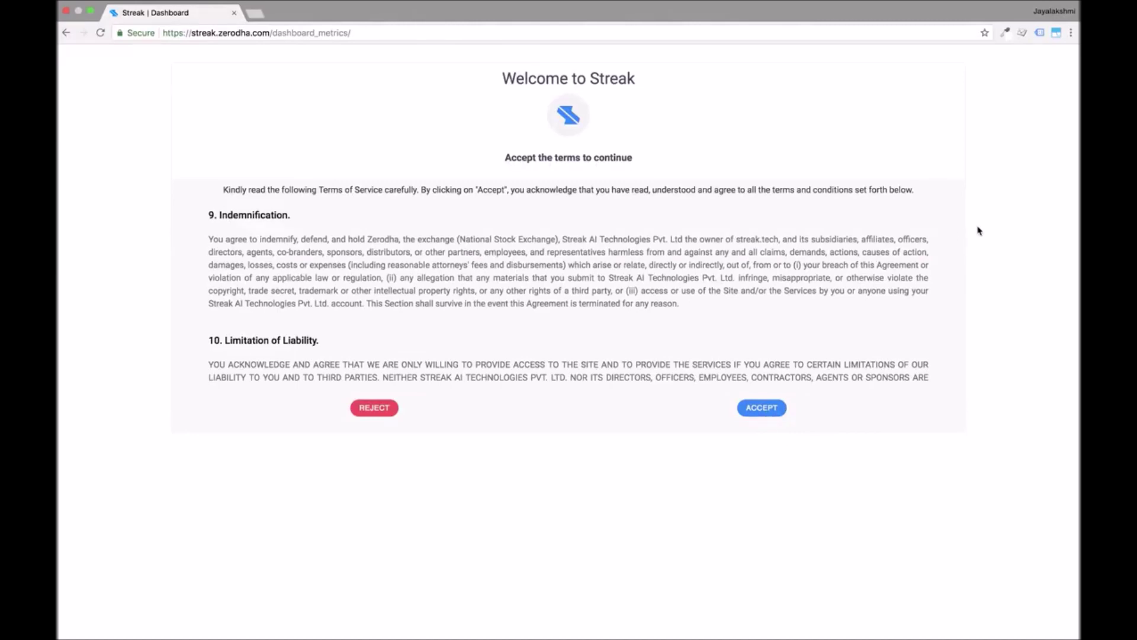
scroll(896, 263, "down", 5)
left_click_drag(961, 244, 973, 413)
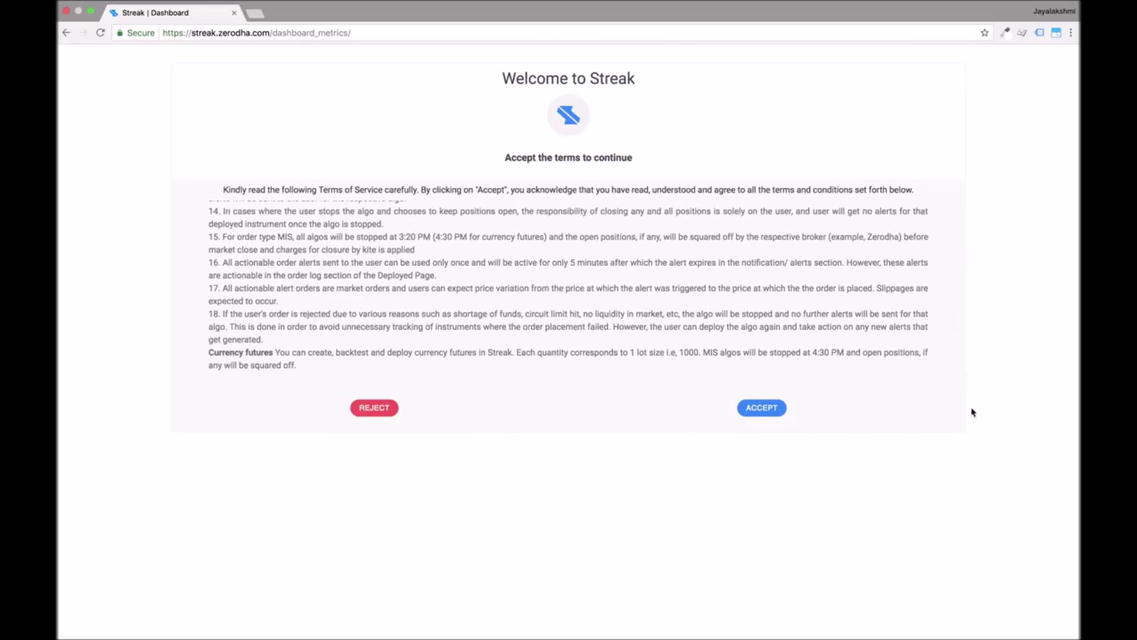
left_click(768, 411)
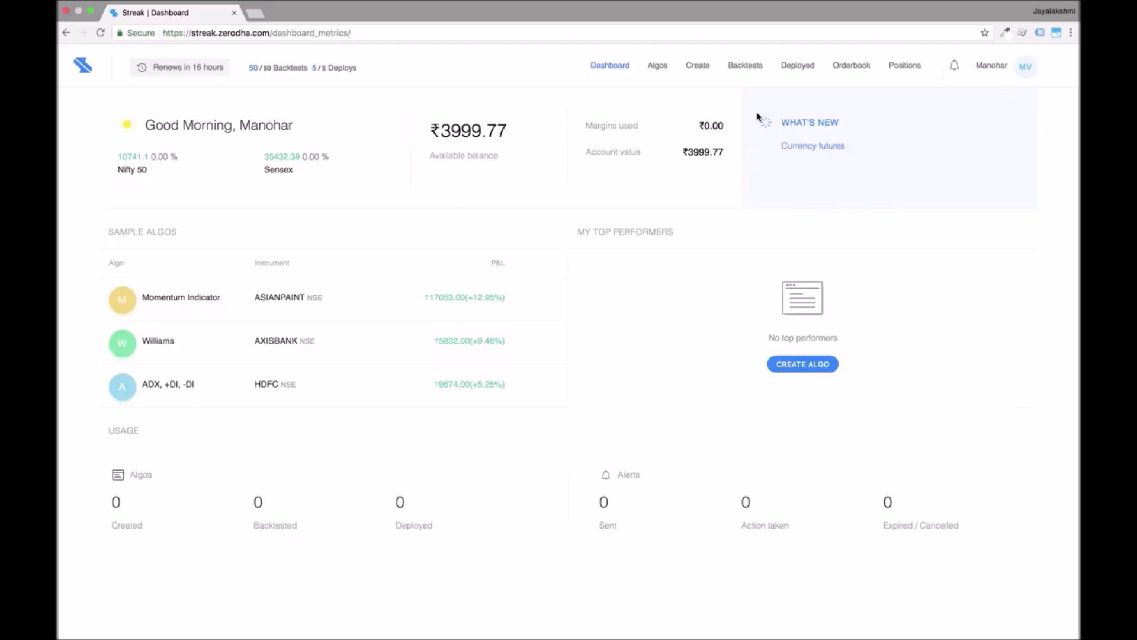
mouse_move(290, 63)
mouse_move(531, 403)
left_click(539, 305)
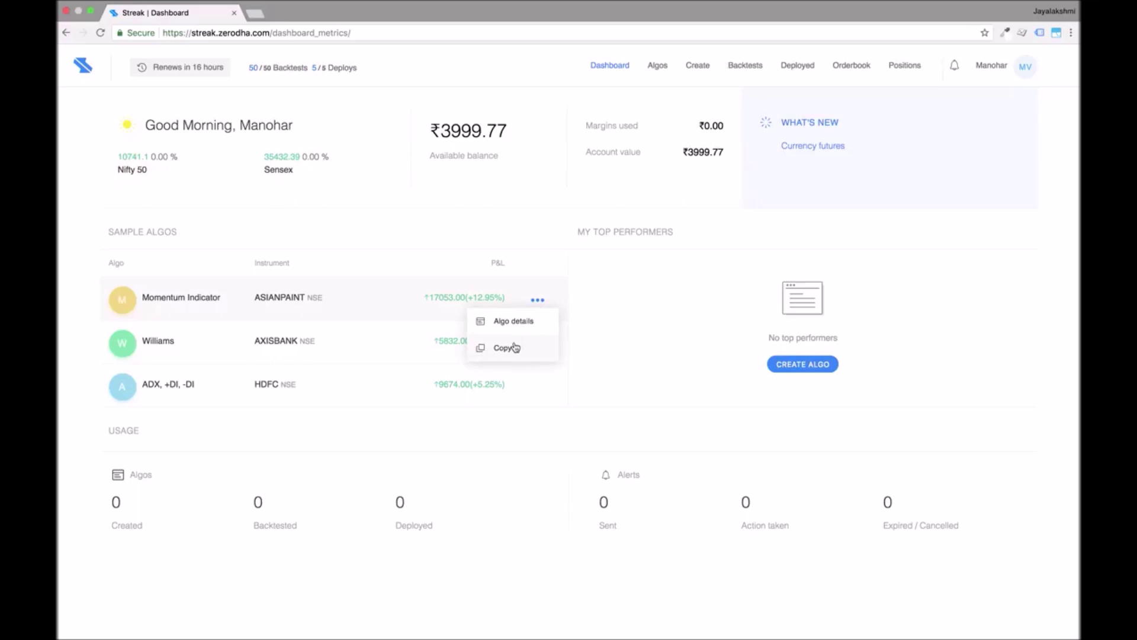
- Copy the Momentum Indicator sample algo and add the 'Bank Nifty - Sample Basket' as instruments
left_click(514, 347)
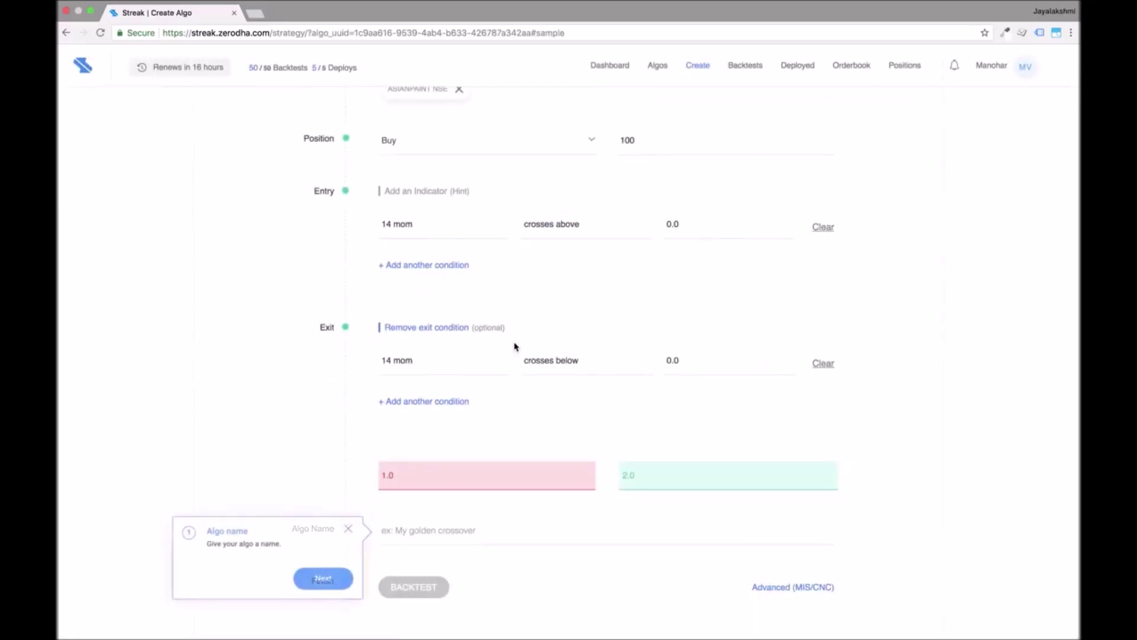
scroll(514, 347, "up", 2)
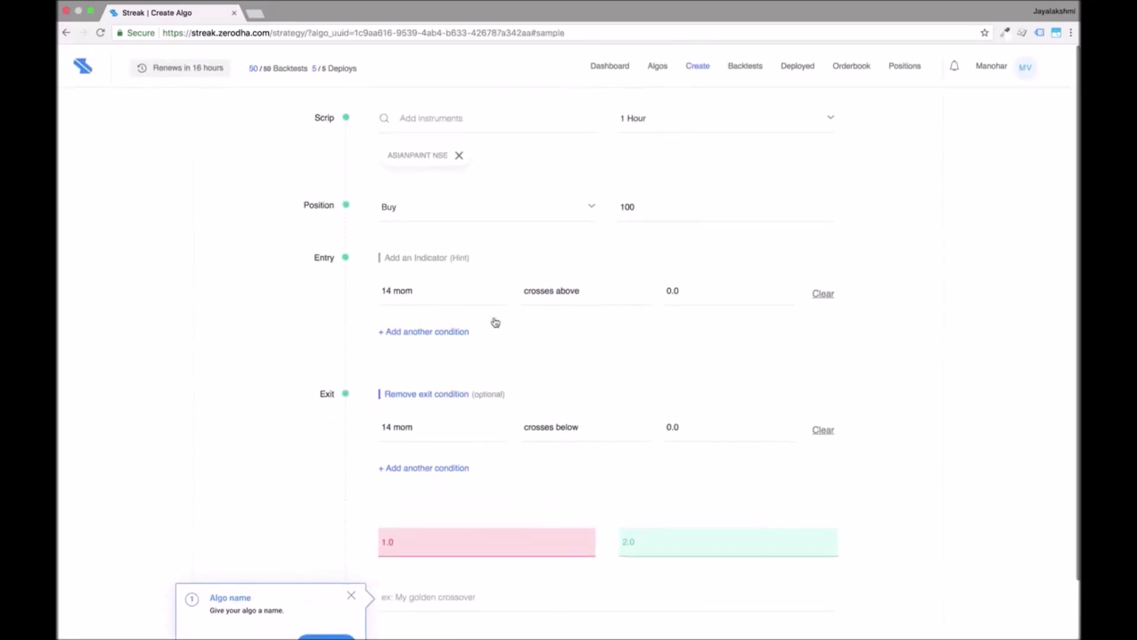
left_click(557, 113)
type("sample")
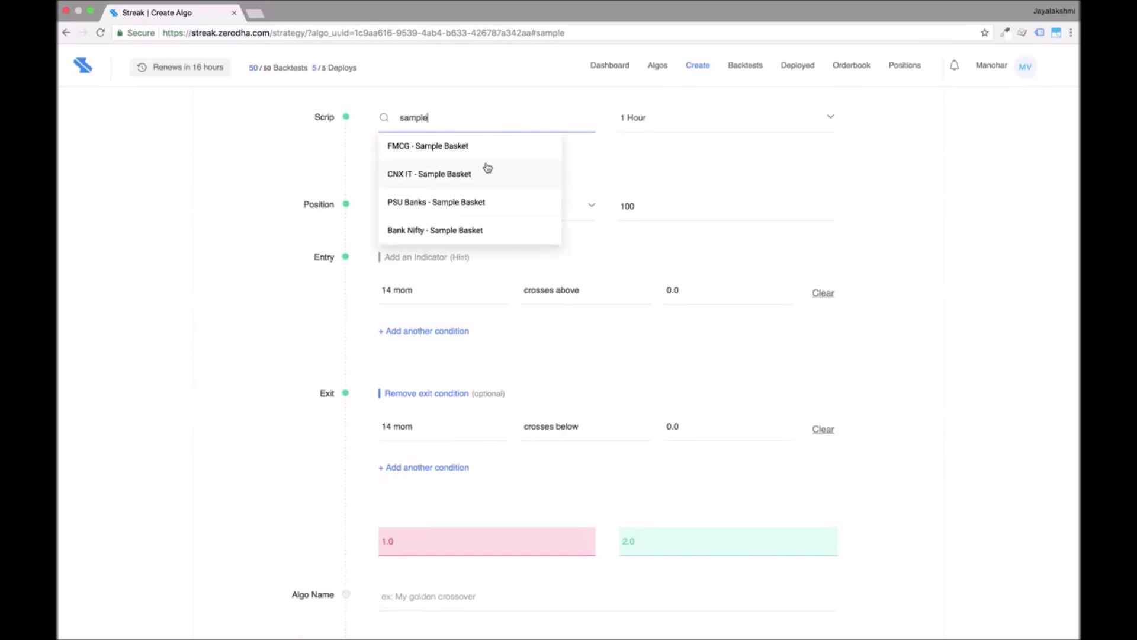
left_click(456, 230)
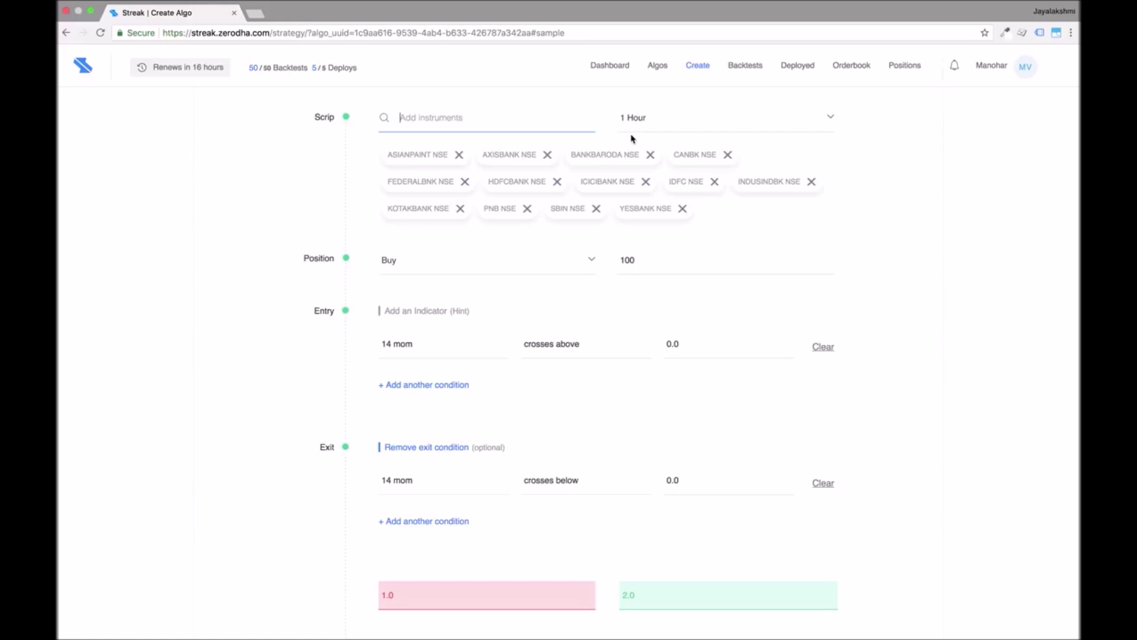
- Set the candle interval to 10 Minutes, name the algo 'Test 1' and backtest it
left_click(705, 122)
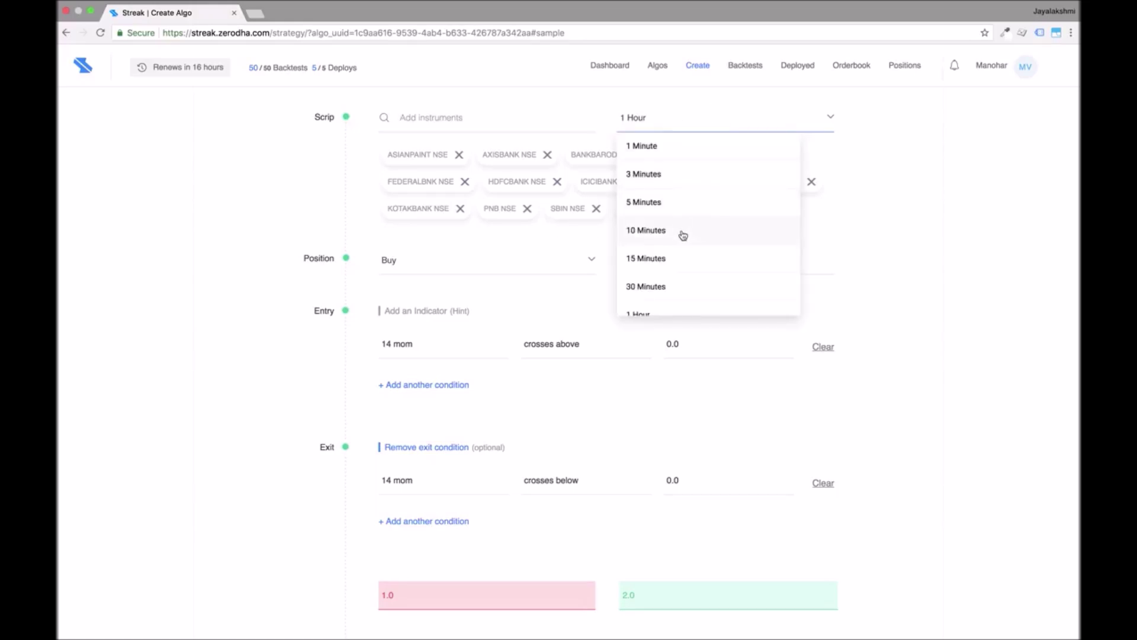
left_click(681, 236)
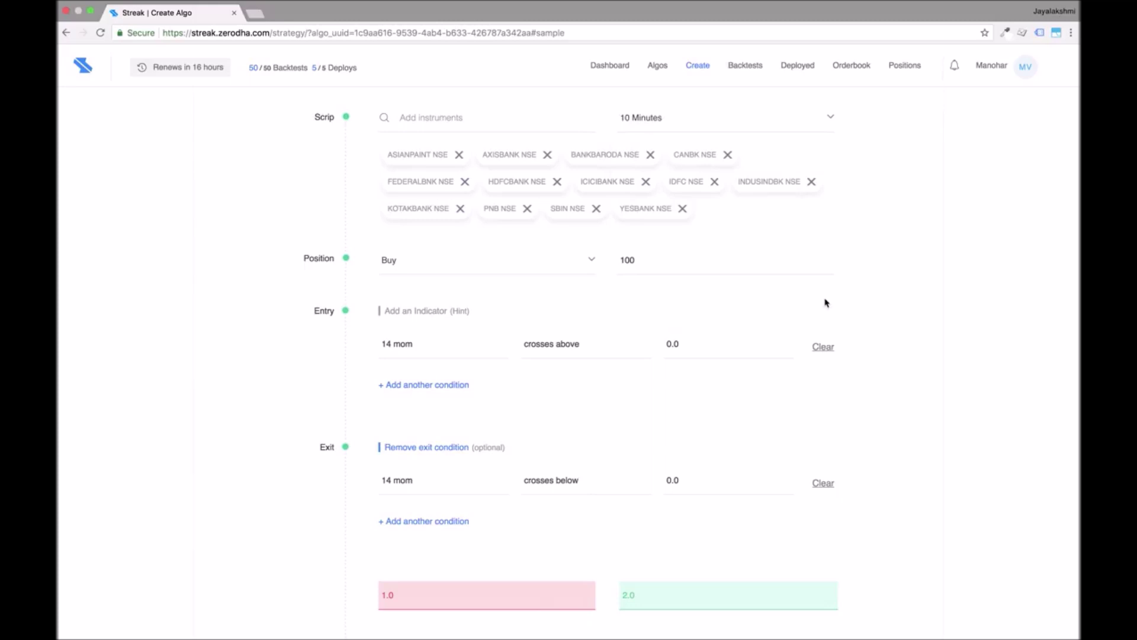
scroll(827, 303, "down", 3)
left_click(535, 538)
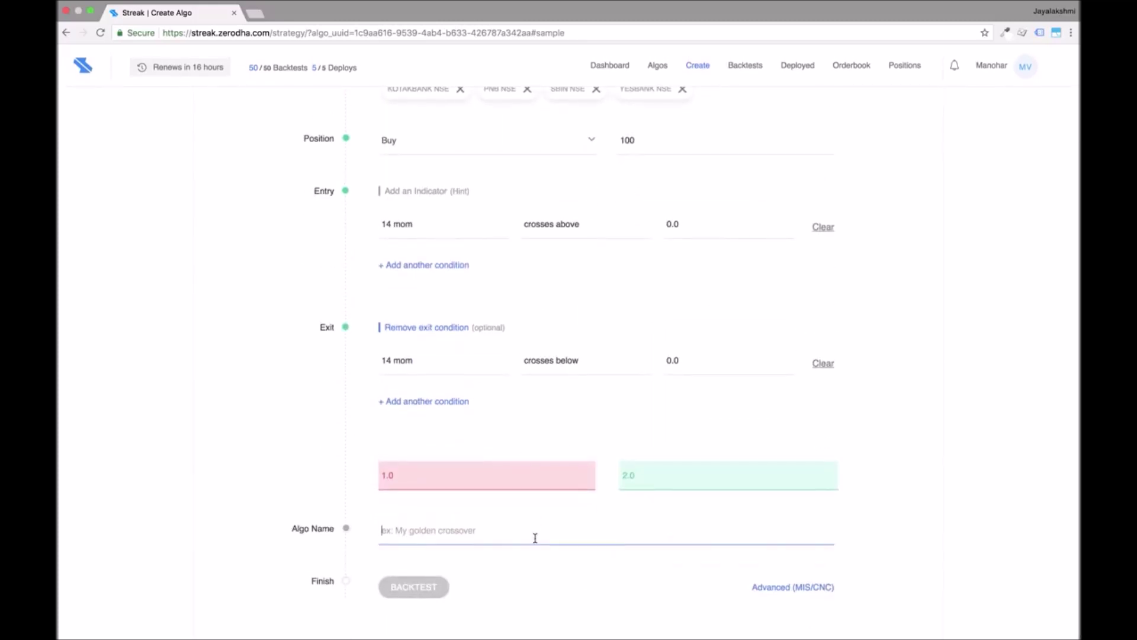
type("Test 1")
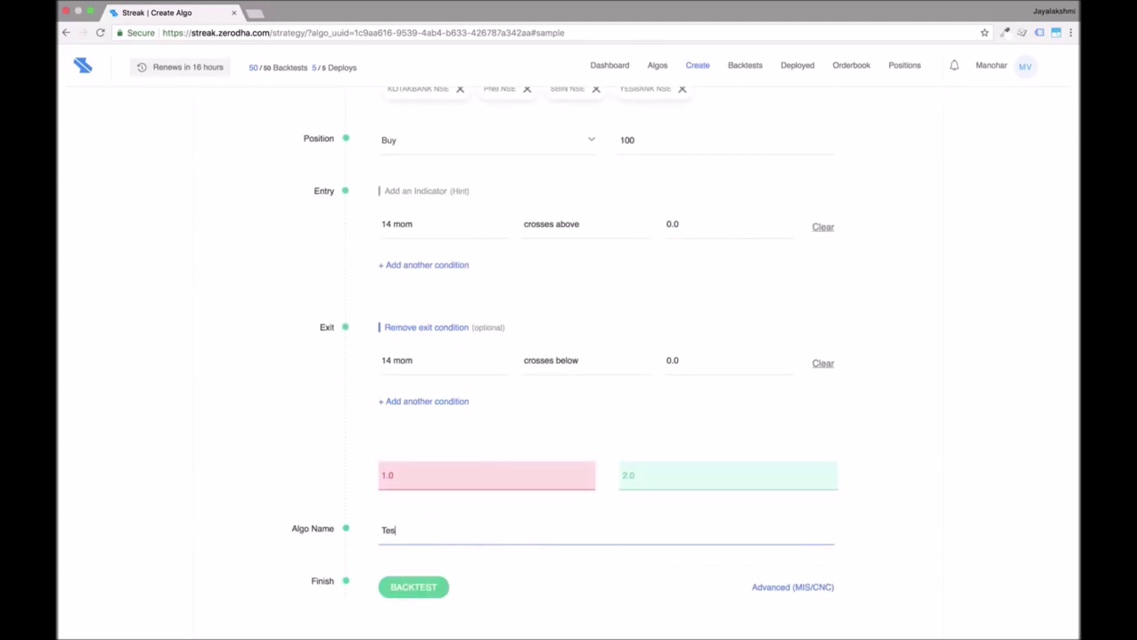
left_click(411, 593)
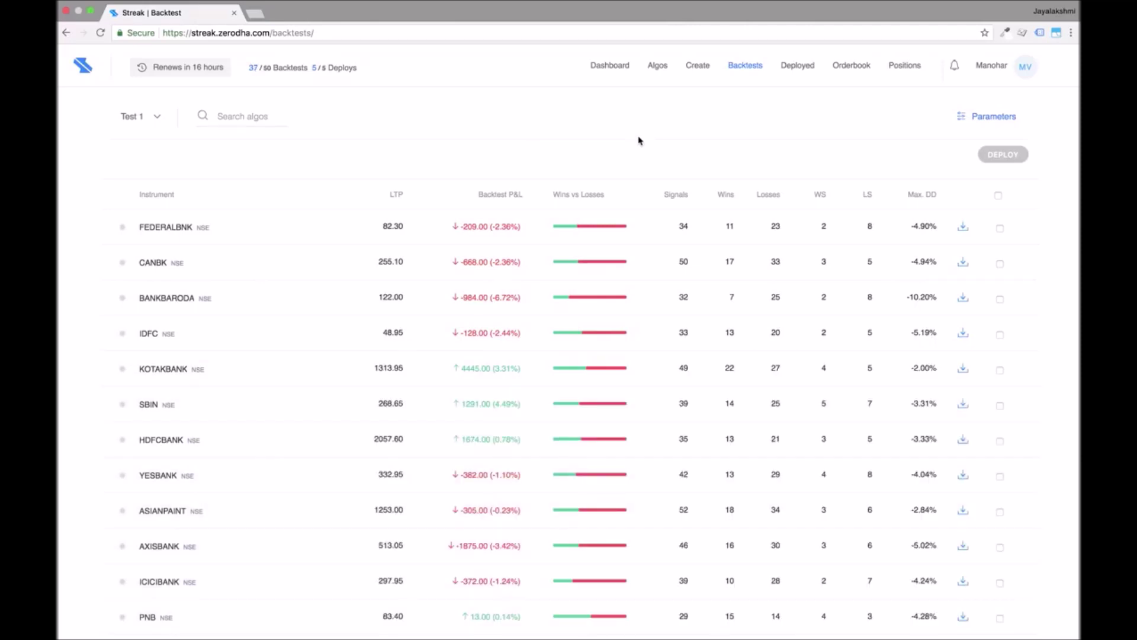
- Expand SBIN's result, review its transaction details, and include brokerage charges in its P&L
left_click(500, 417)
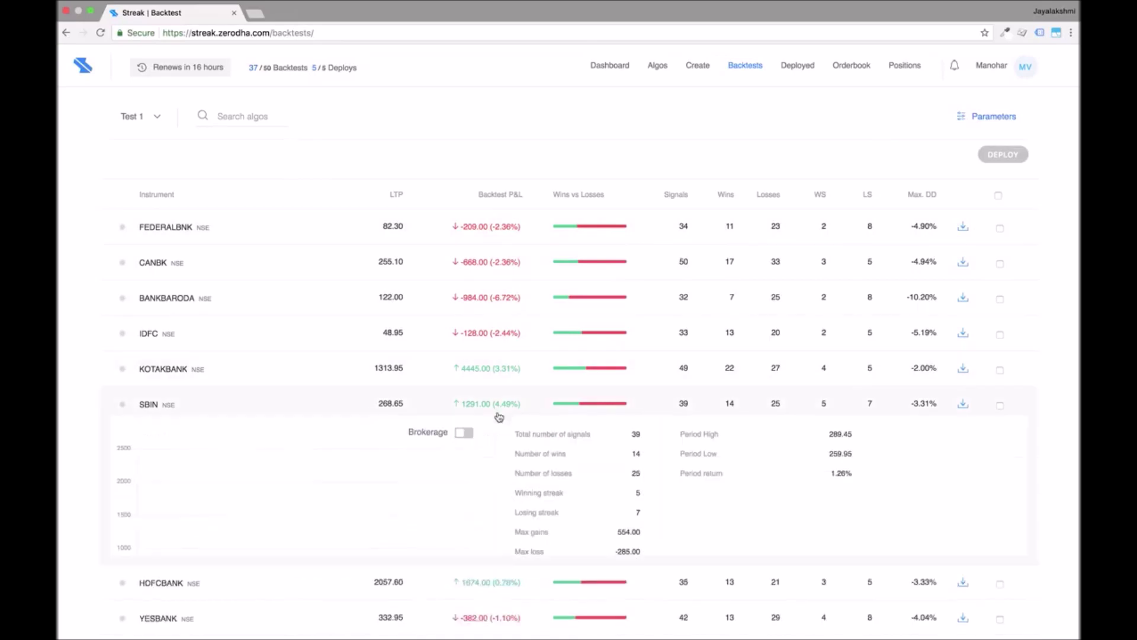
left_click(468, 434)
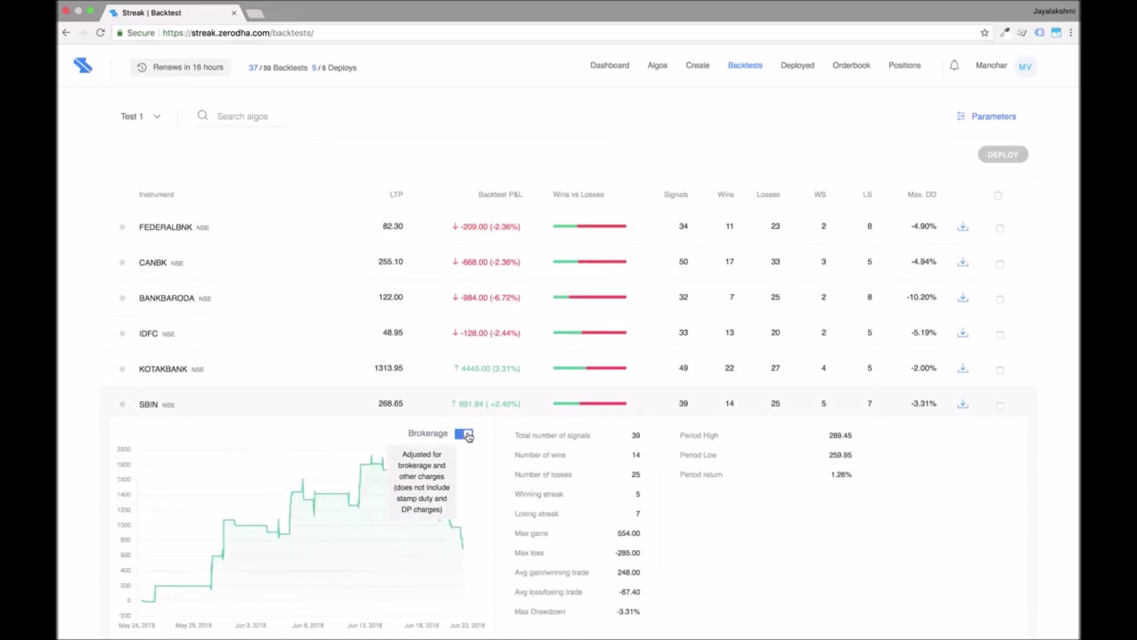
left_click(465, 434)
scroll(567, 459, "down", 3)
scroll(533, 453, "down", 2)
left_click(384, 463)
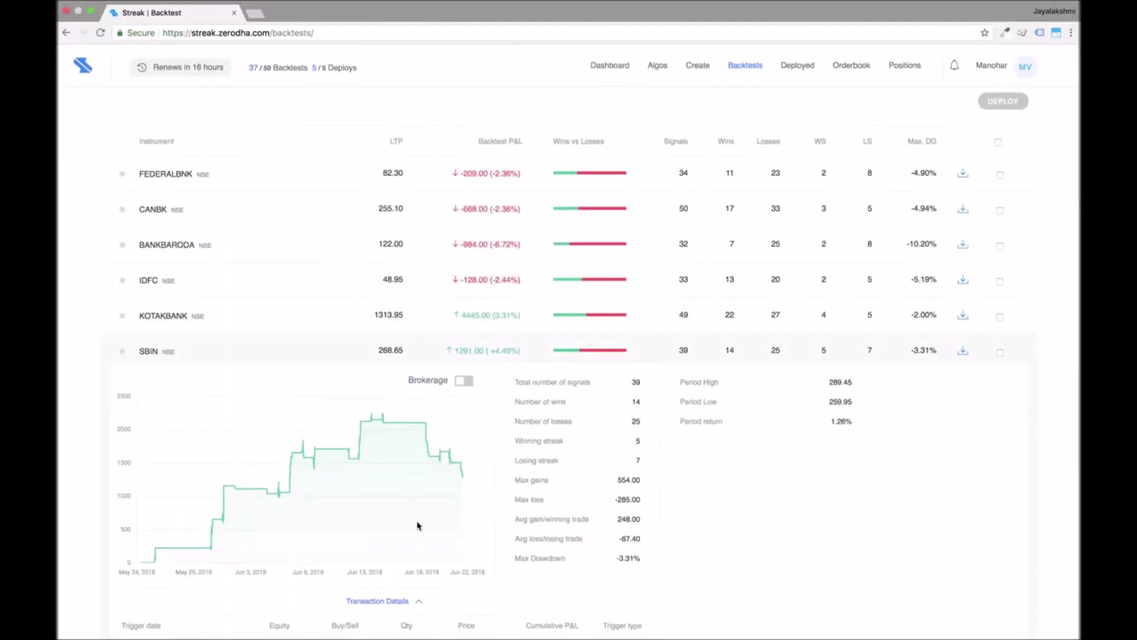
left_click(464, 381)
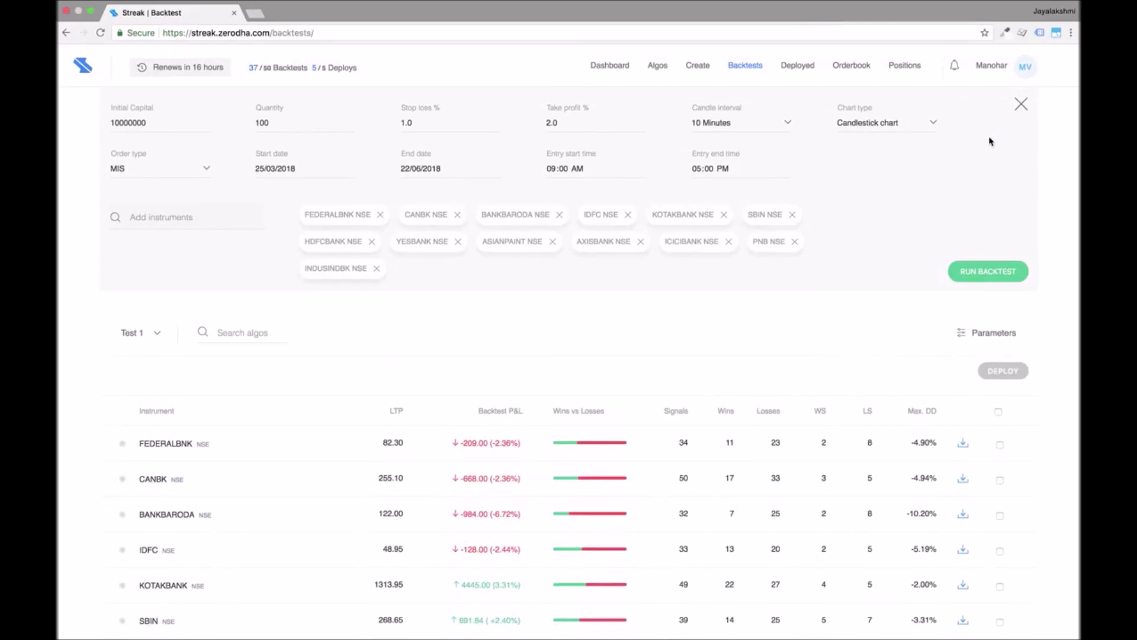
- Change Test 1's order type from MIS to CNC/NRML and rerun the backtest
left_click(209, 170)
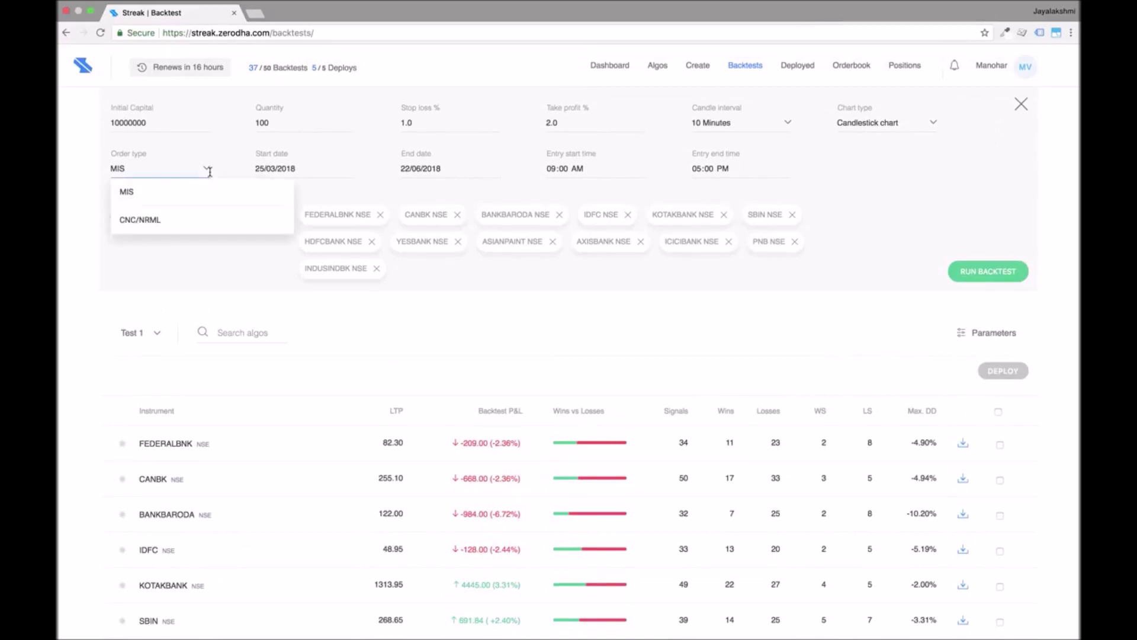
left_click(180, 219)
left_click(977, 272)
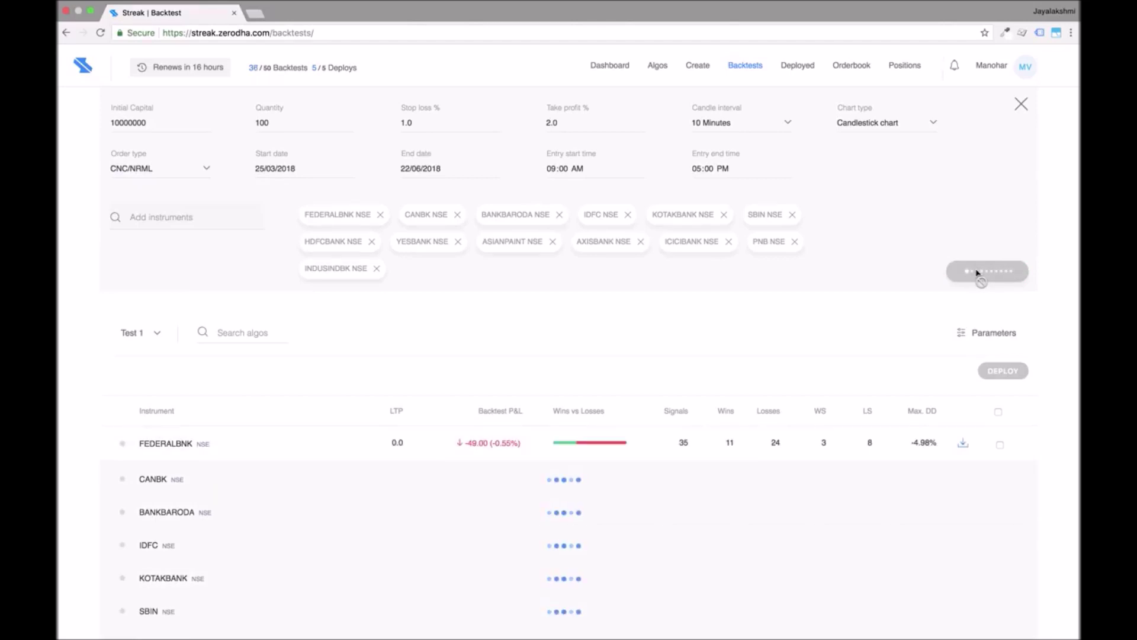
scroll(977, 272, "down", 5)
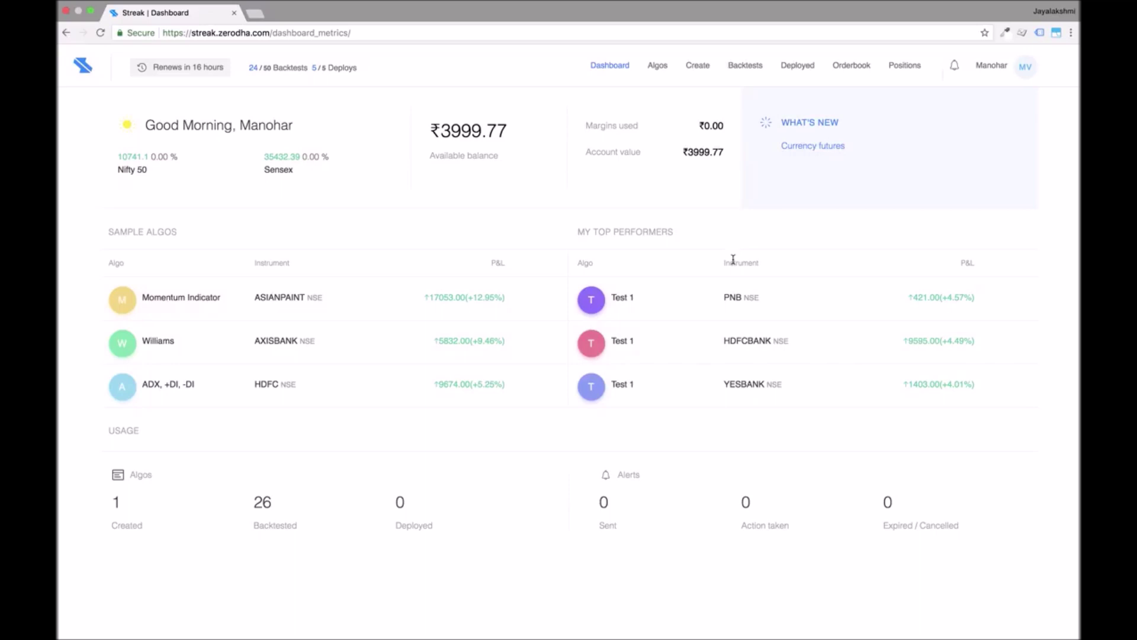
- Bring up the account menu at the top right of the Dashboard
mouse_move(992, 67)
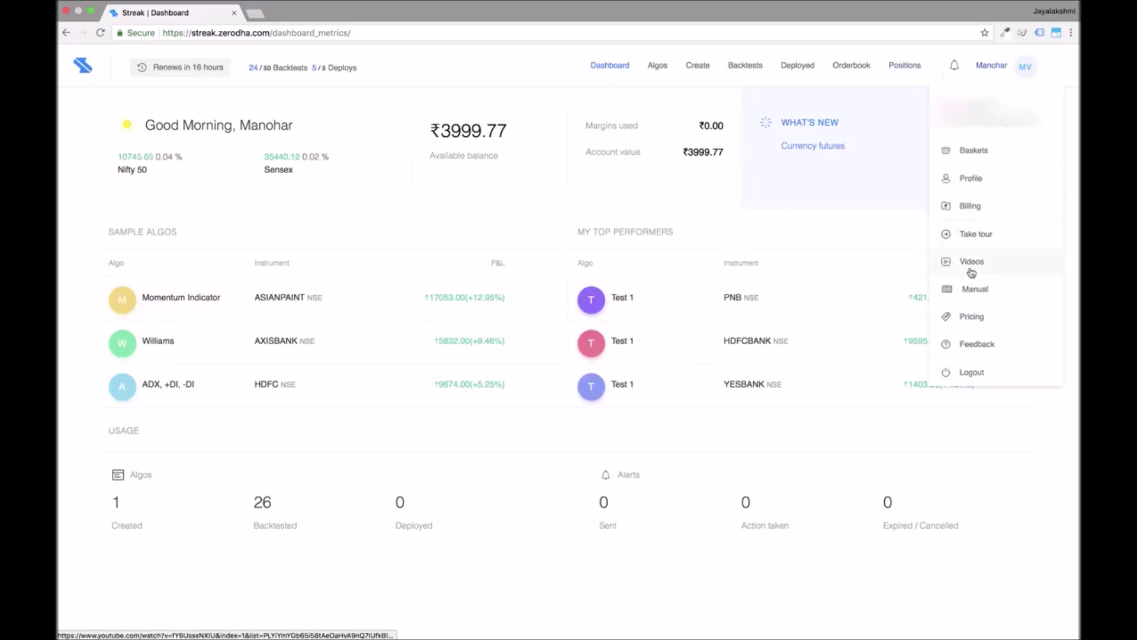
- From Billing, choose the Basic plan, agree to the terms and confirm the subscription
left_click(971, 207)
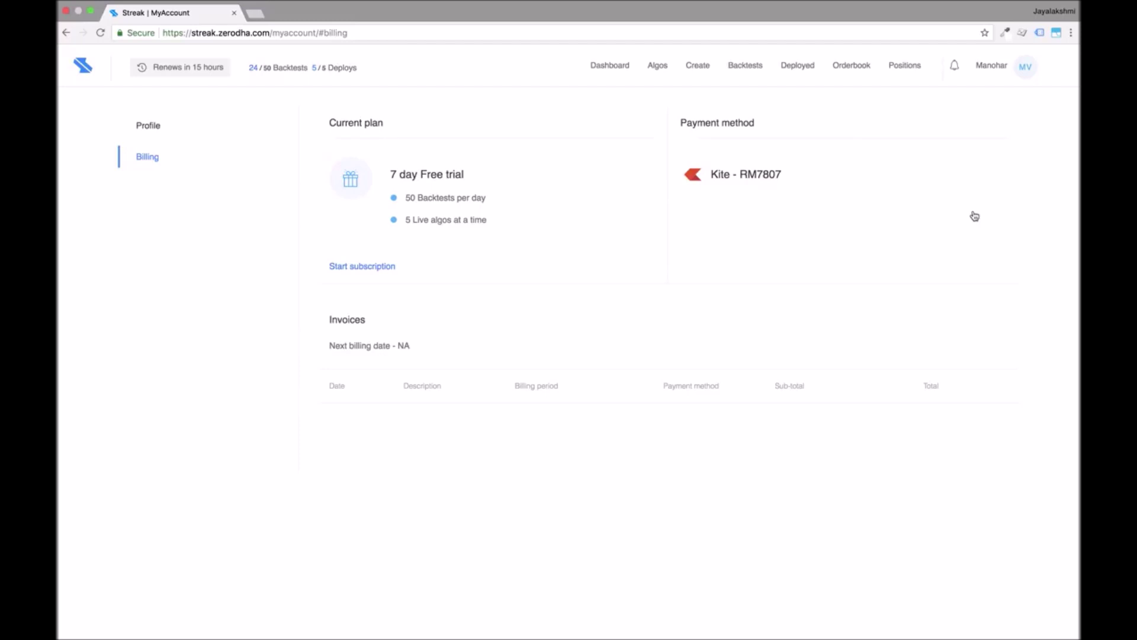
left_click(374, 272)
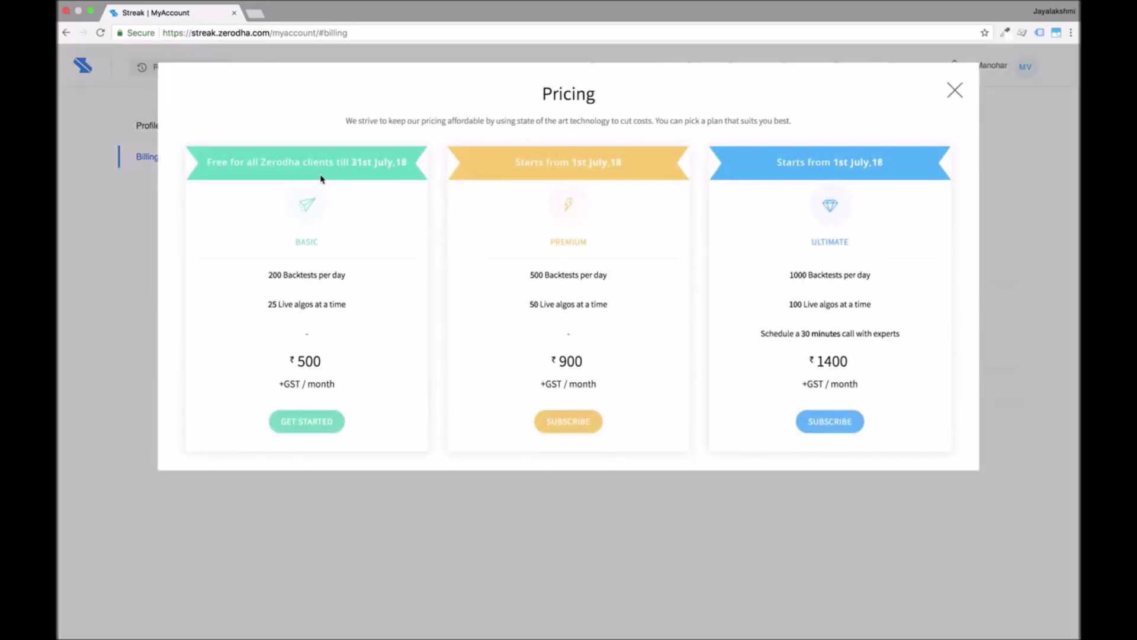
left_click(306, 419)
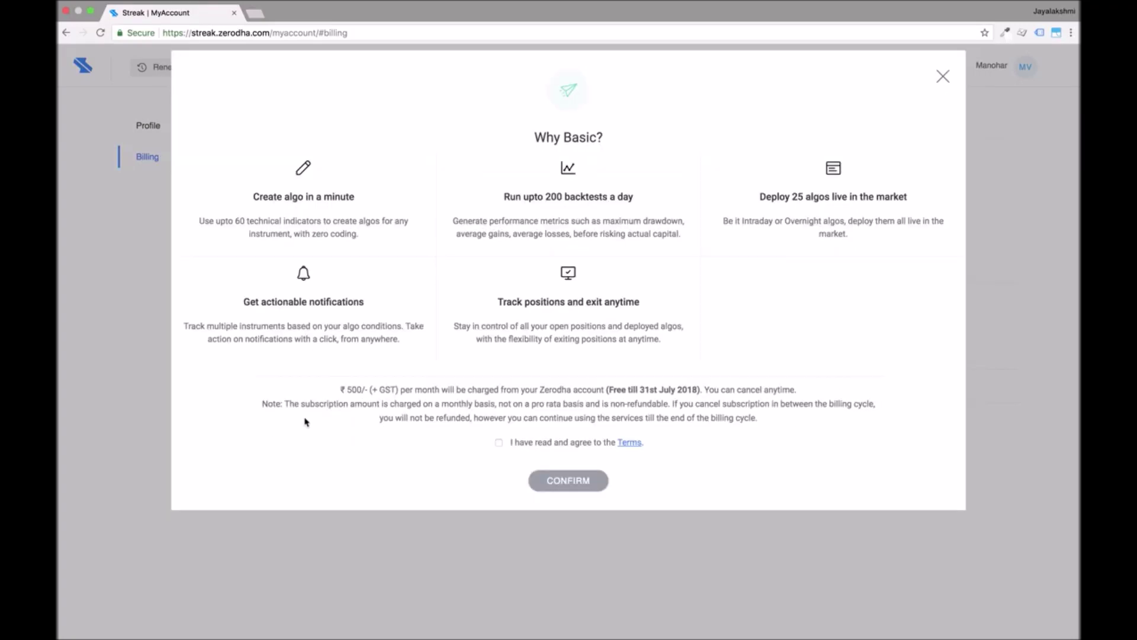
left_click(499, 443)
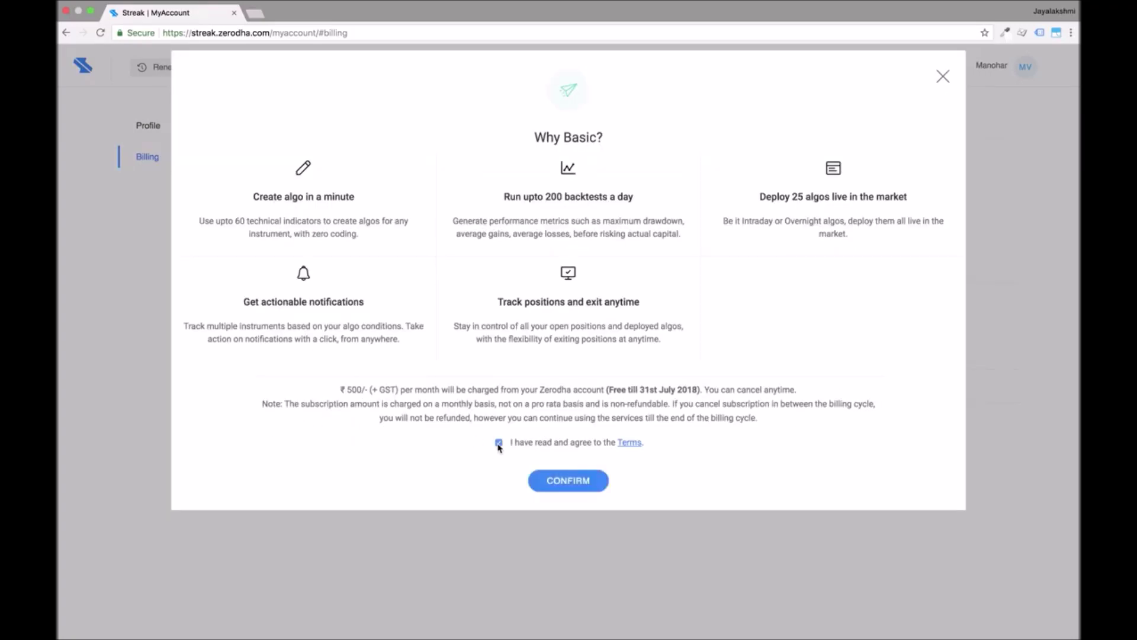
left_click(573, 479)
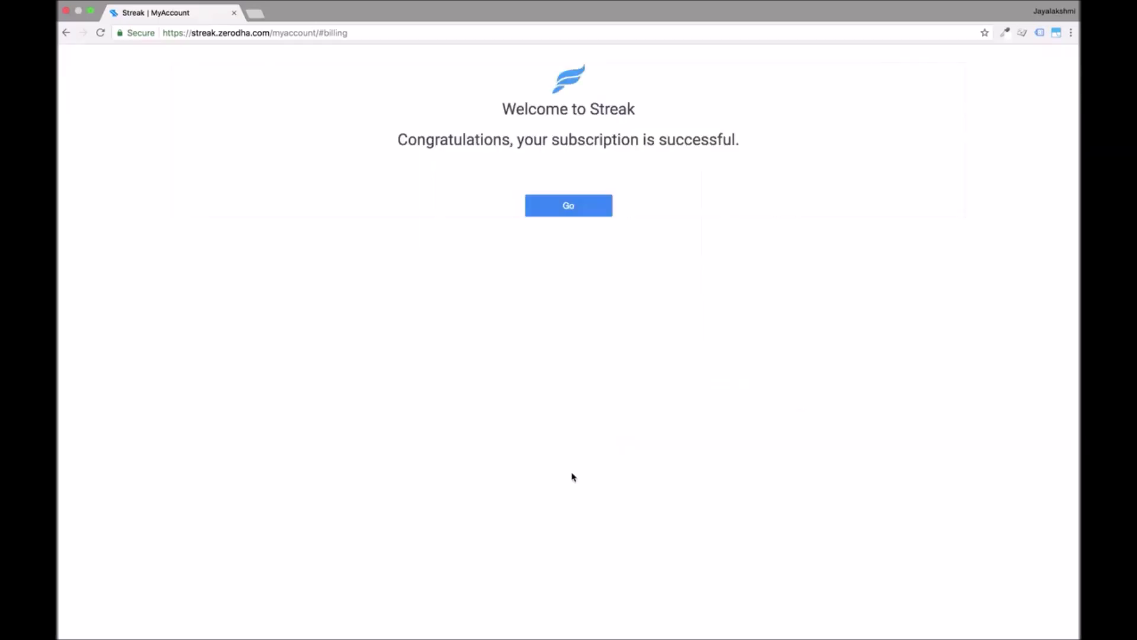
left_click(563, 214)
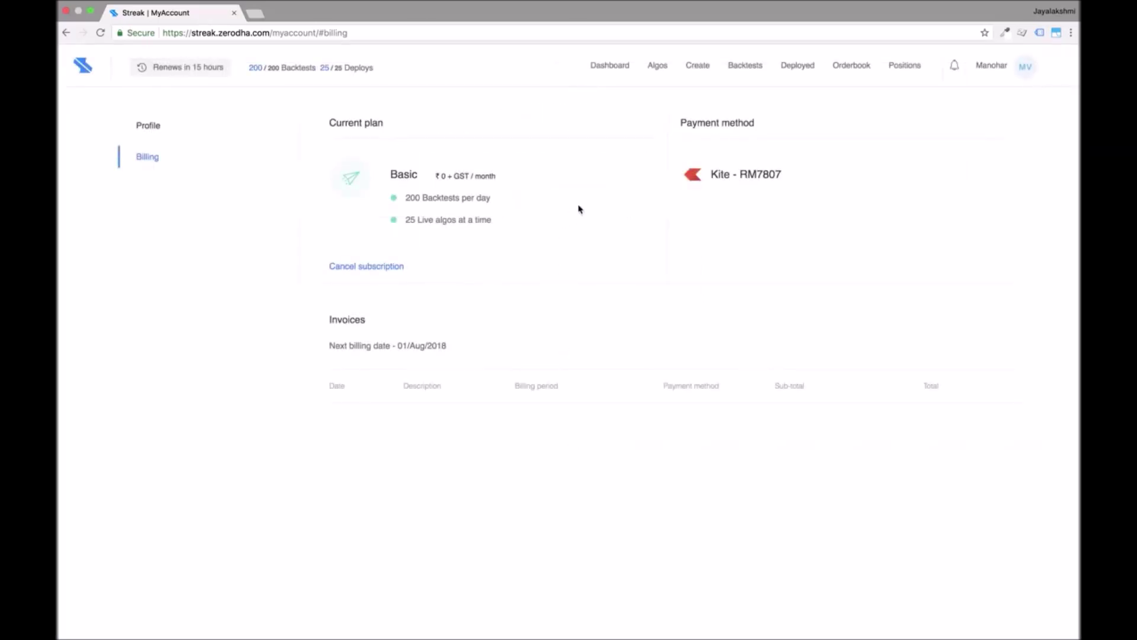
mouse_move(263, 67)
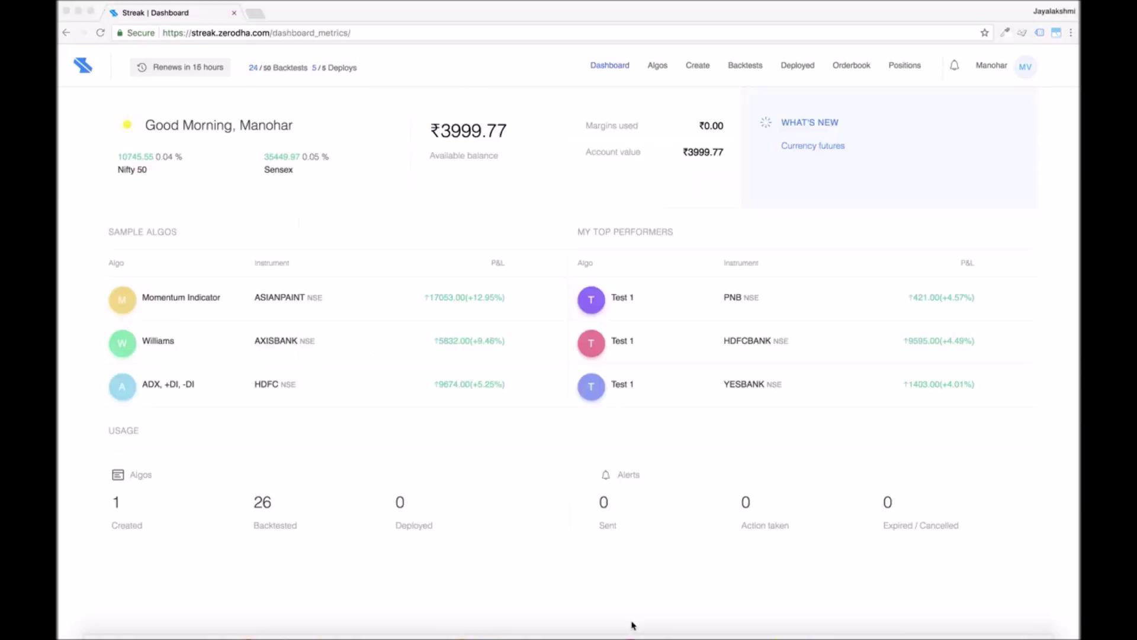
left_click(632, 625)
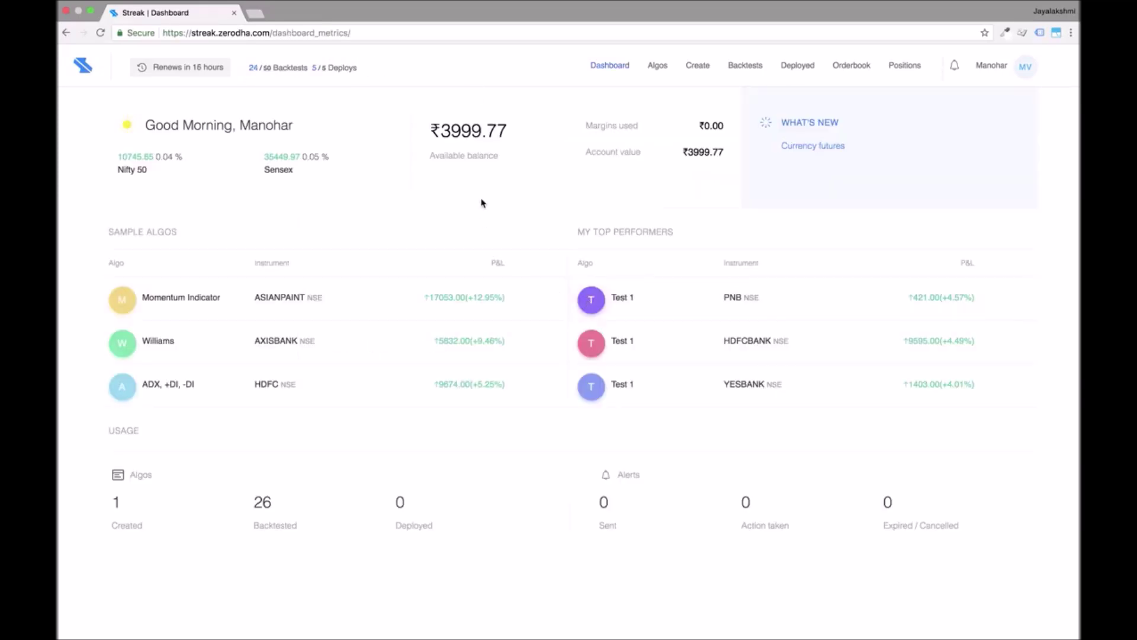